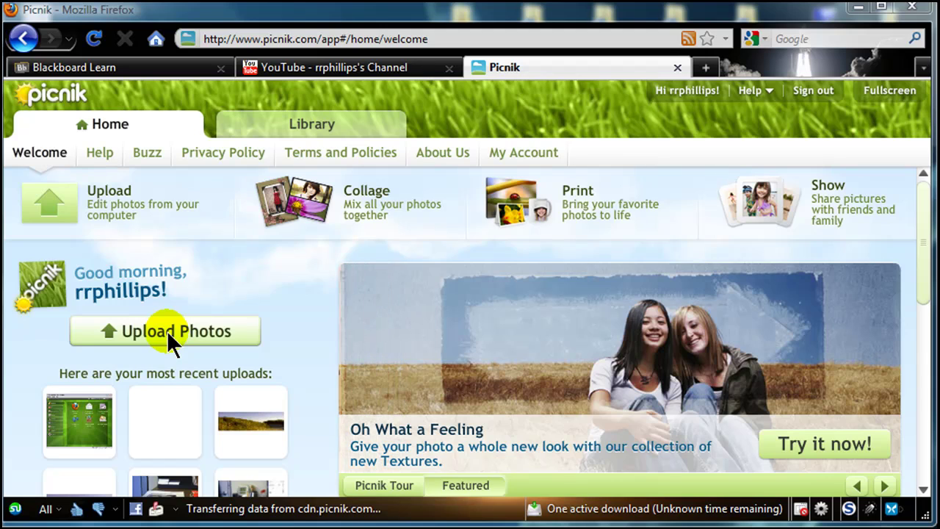
Step: Open the Library and load the Flickr photostream of roller derby photos
left_click(299, 122)
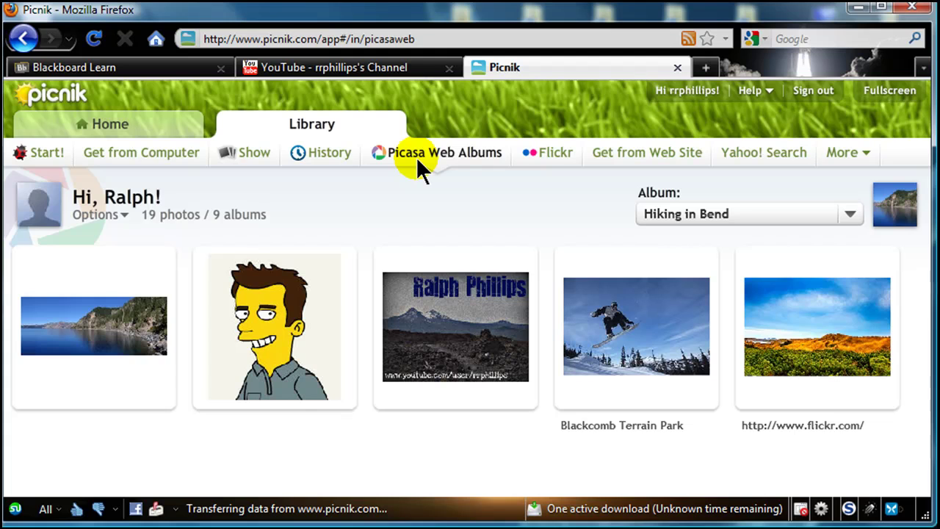
left_click(553, 154)
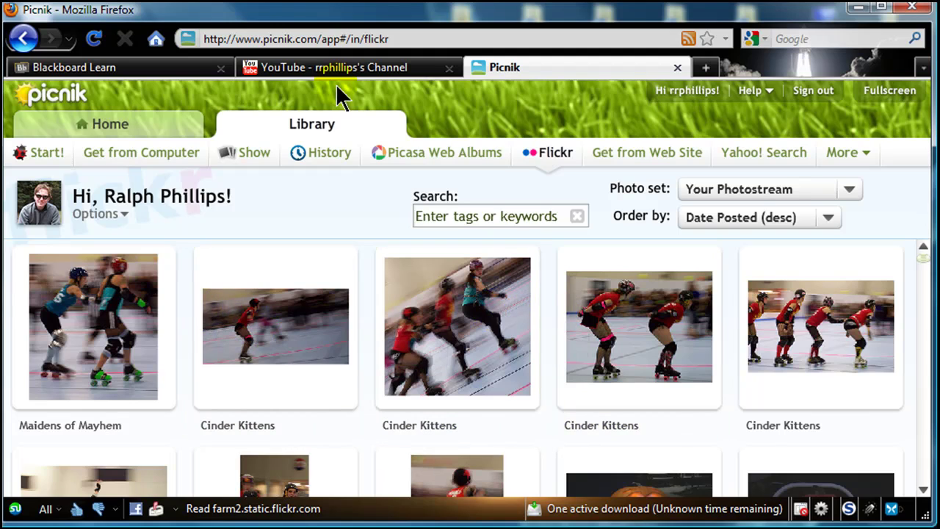
Step: From the Home page, start a new 2-by-2 collage and dismiss the upload file chooser
left_click(125, 123)
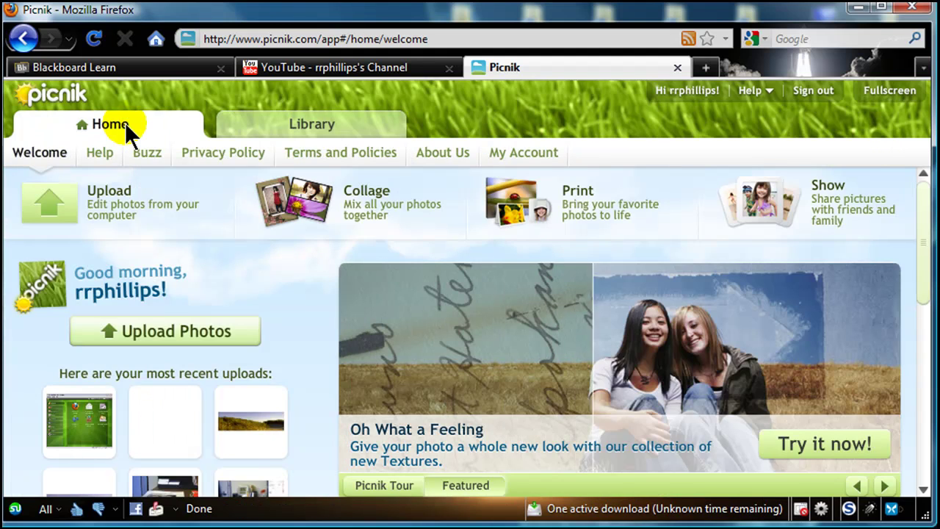
mouse_move(357, 204)
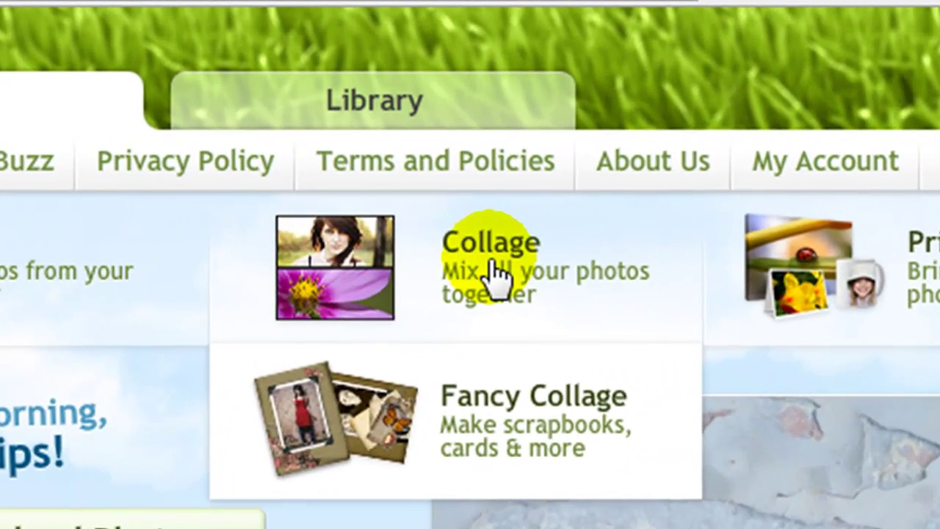
left_click(387, 218)
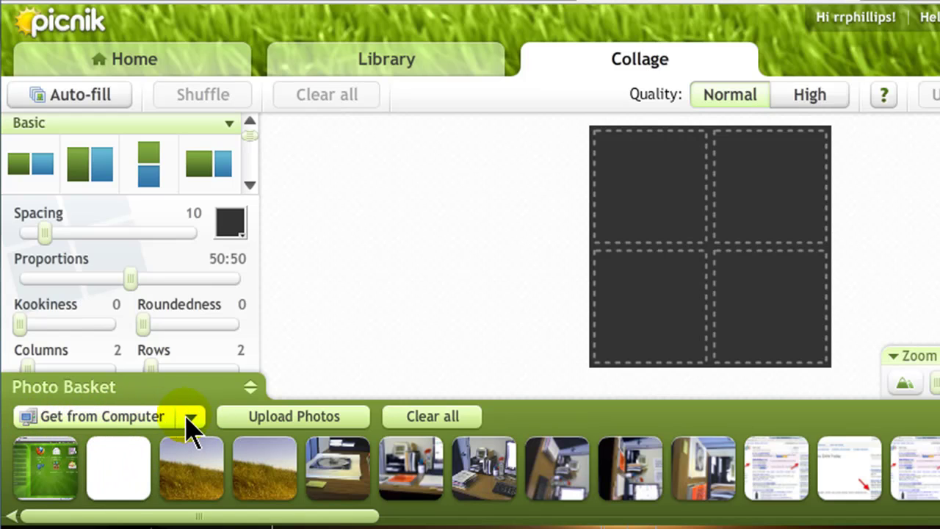
left_click(278, 425)
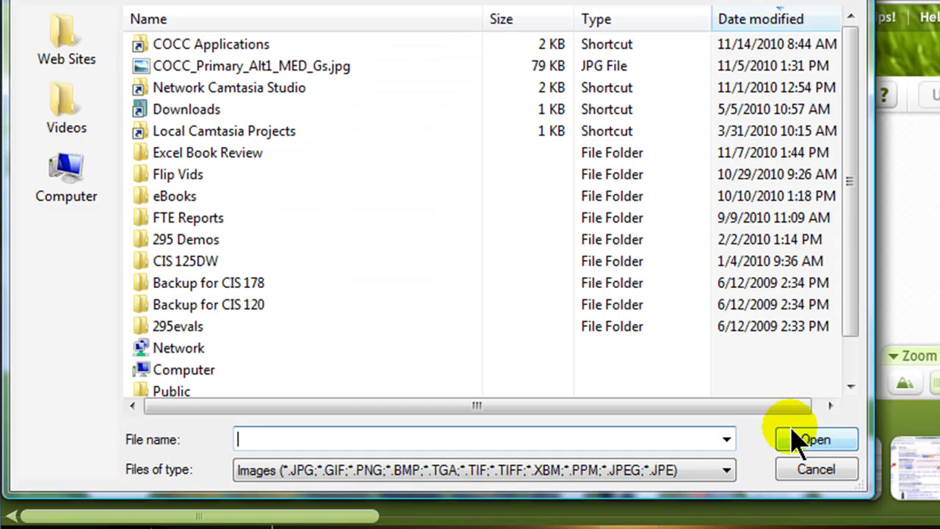
key("Escape")
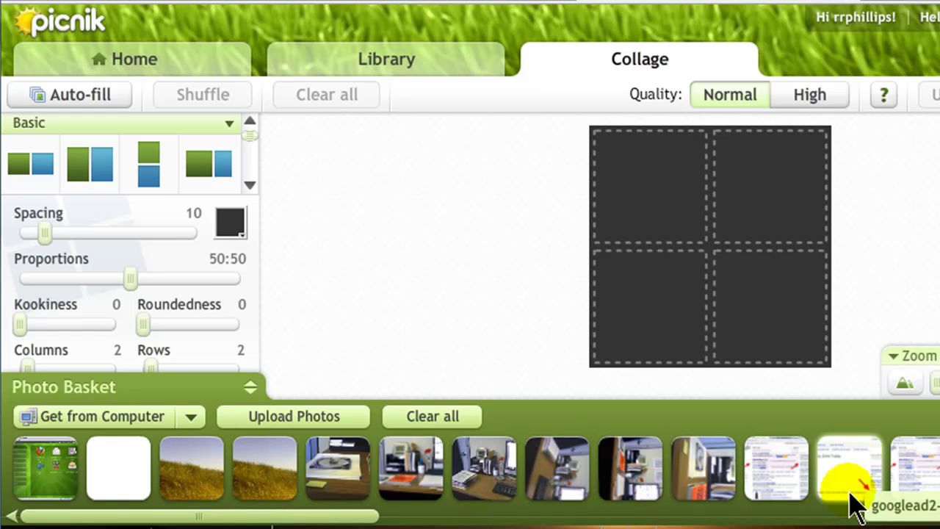
Step: Switch the Photo Basket source to Flickr and scroll through the collage layout choices
left_click(190, 420)
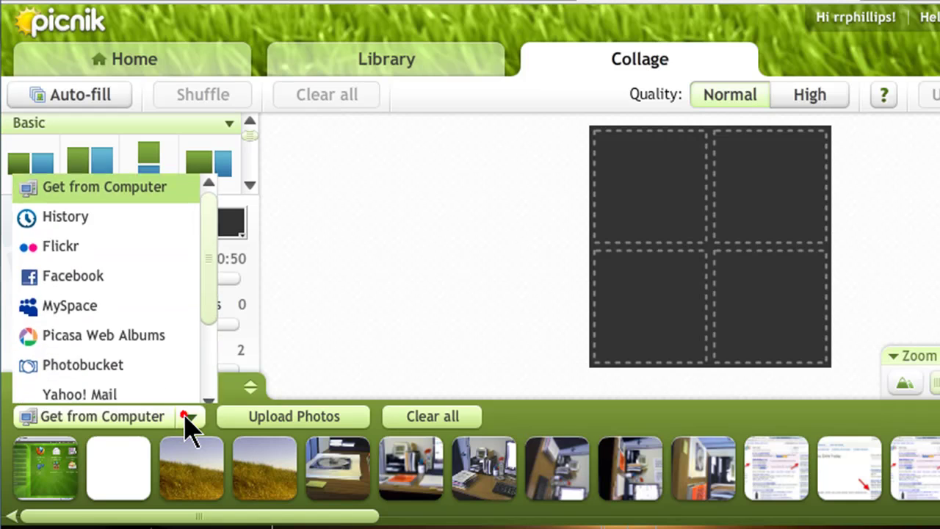
left_click(82, 237)
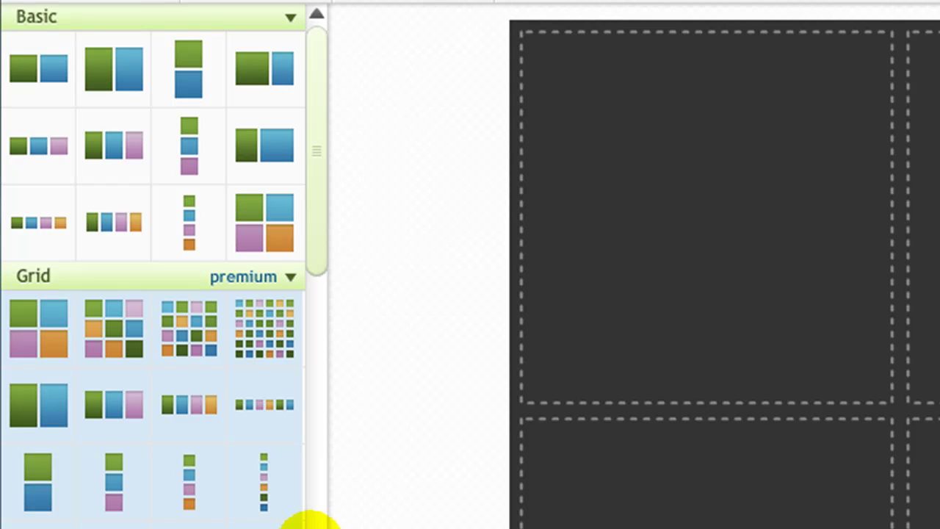
scroll(309, 525, "down", 5)
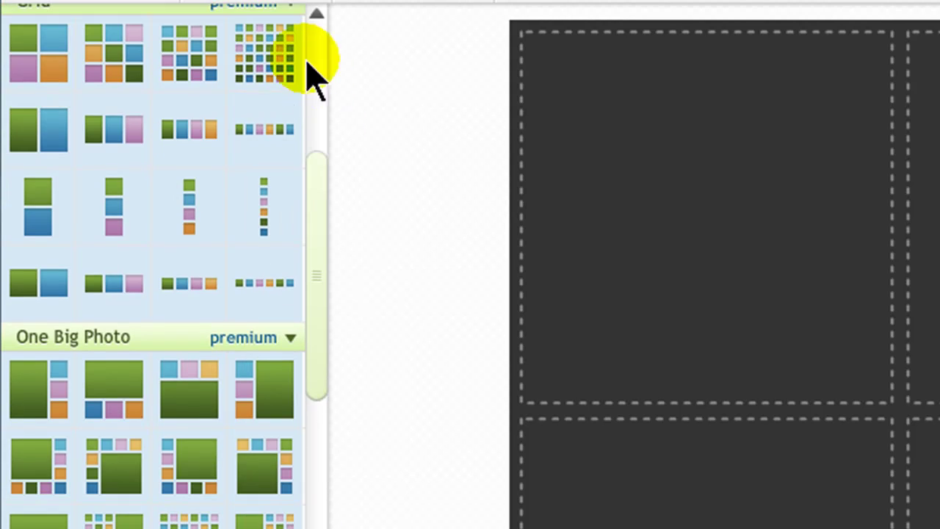
scroll(316, 290, "down", 1)
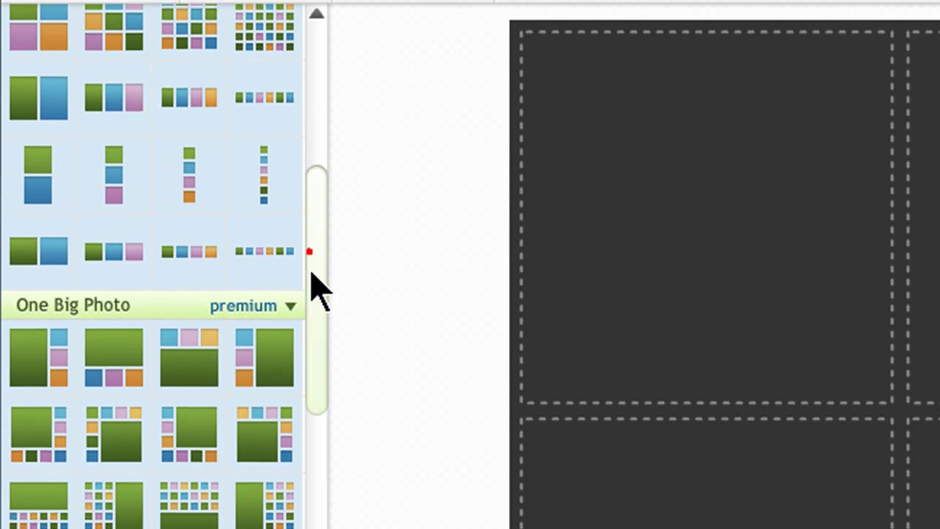
left_click_drag(316, 290, 315, 409)
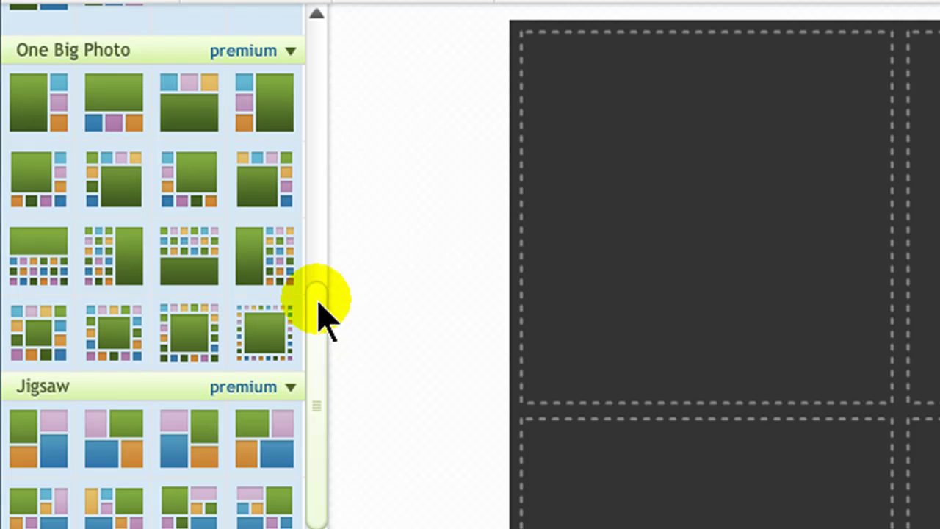
Step: Pick the fourth Jigsaw layout and drag the row divider to stagger the four cells
left_click(328, 473)
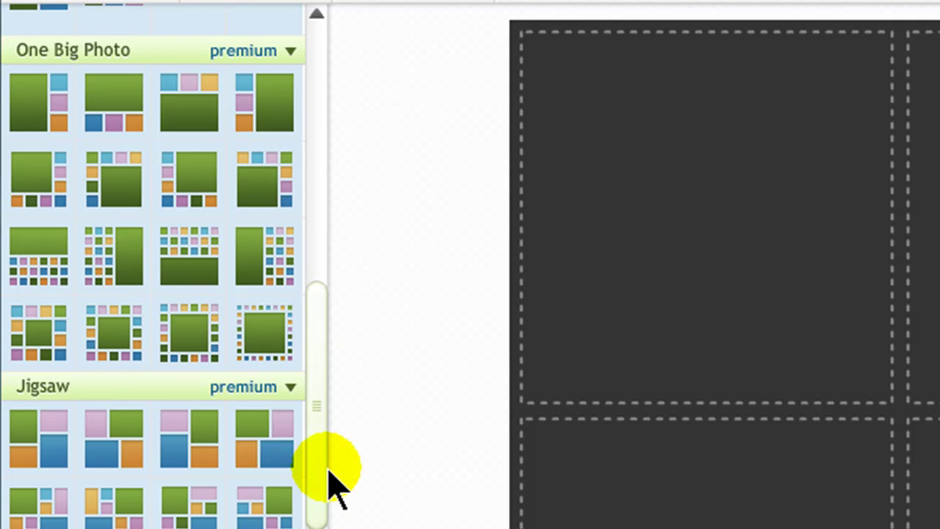
left_click(263, 451)
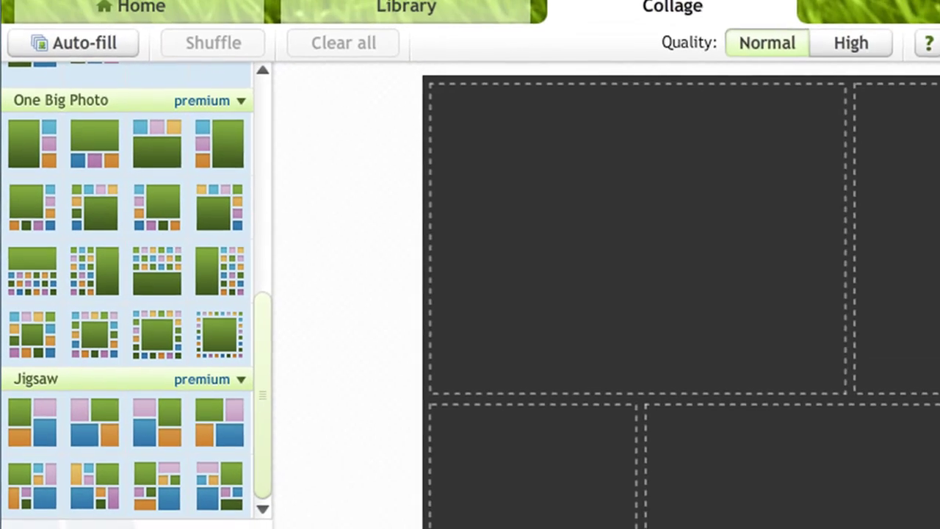
left_click_drag(537, 528, 540, 500)
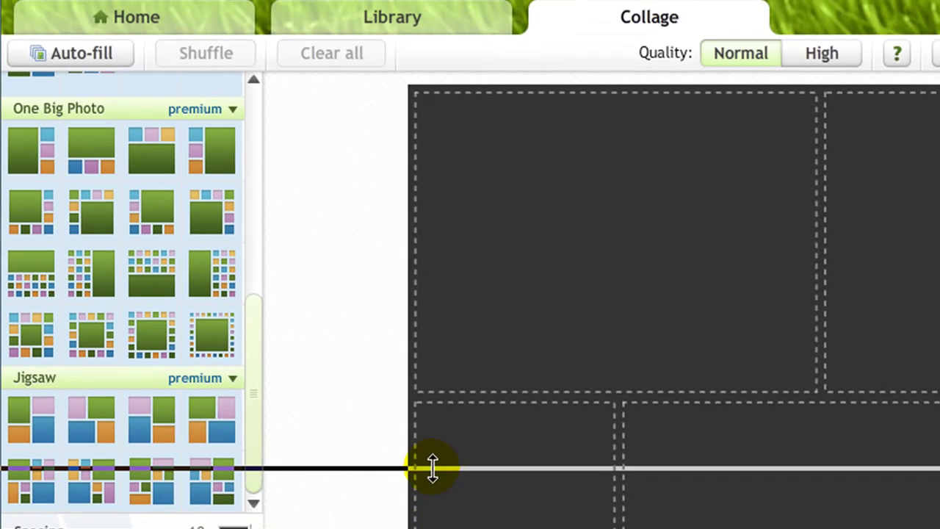
left_click_drag(433, 468, 430, 510)
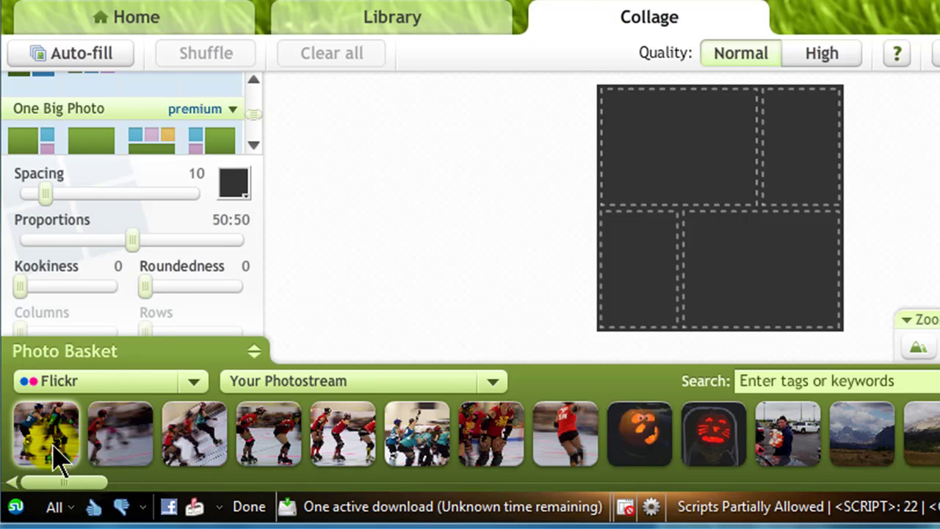
Step: Drag four Flickr basket photos into the bottom-right, top-left, bottom-left and top-right cells
left_click_drag(42, 434, 770, 282)
left_click_drag(190, 444, 681, 156)
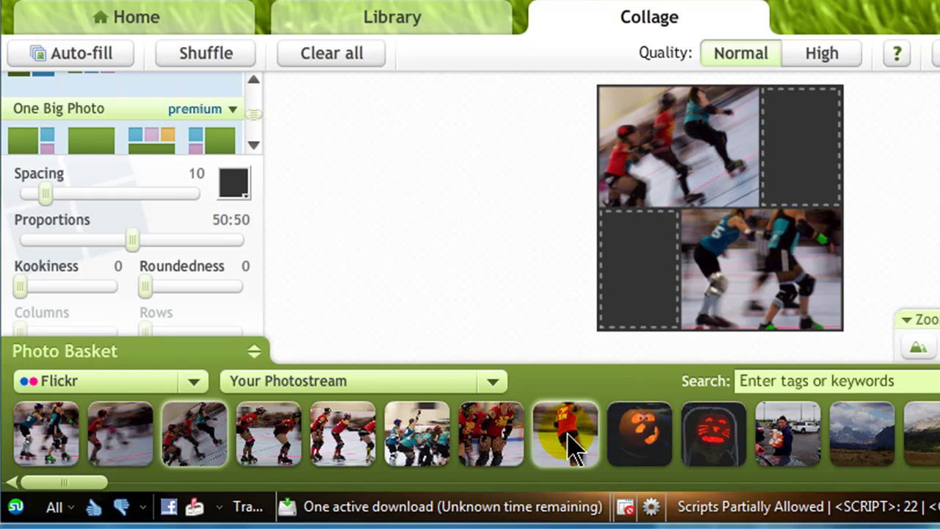
left_click_drag(571, 445, 648, 296)
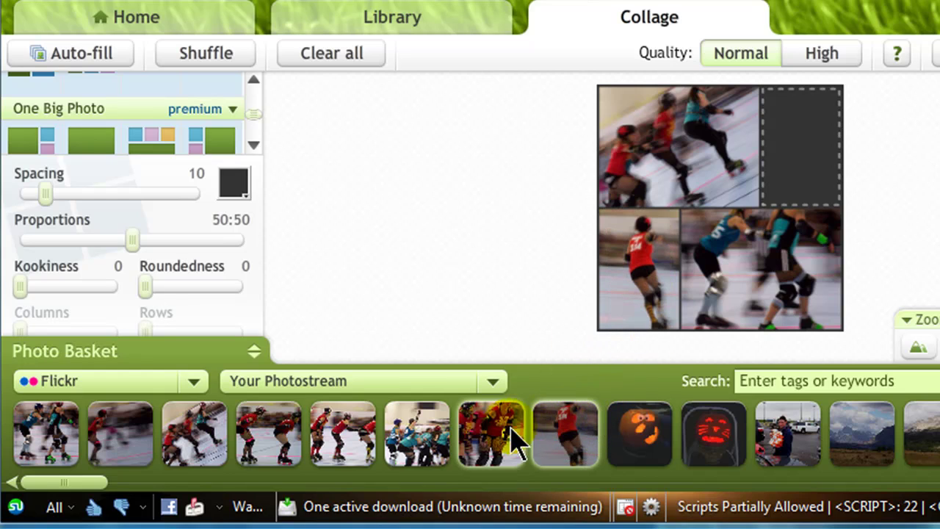
left_click_drag(507, 430, 801, 171)
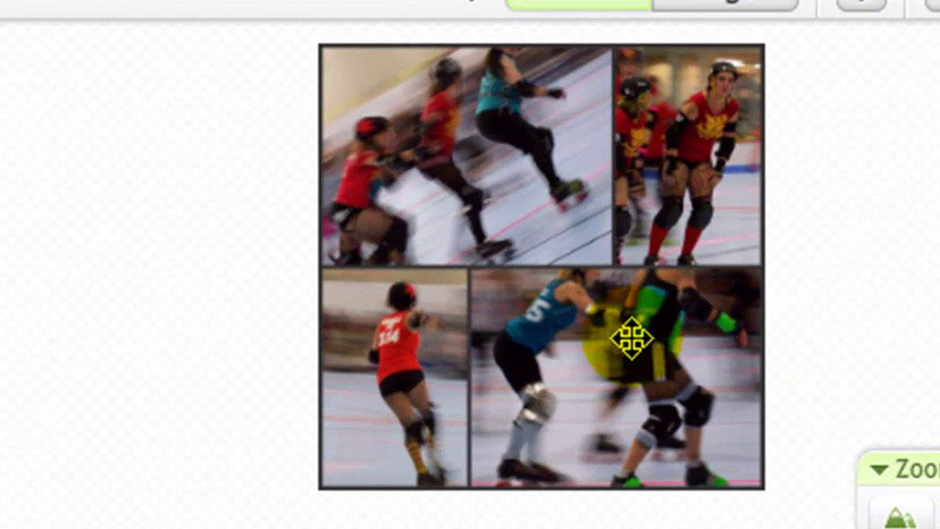
Step: Pan the bottom-right, top-left, top-right and bottom-left photos within their cells to frame the skaters
left_click_drag(631, 338, 626, 399)
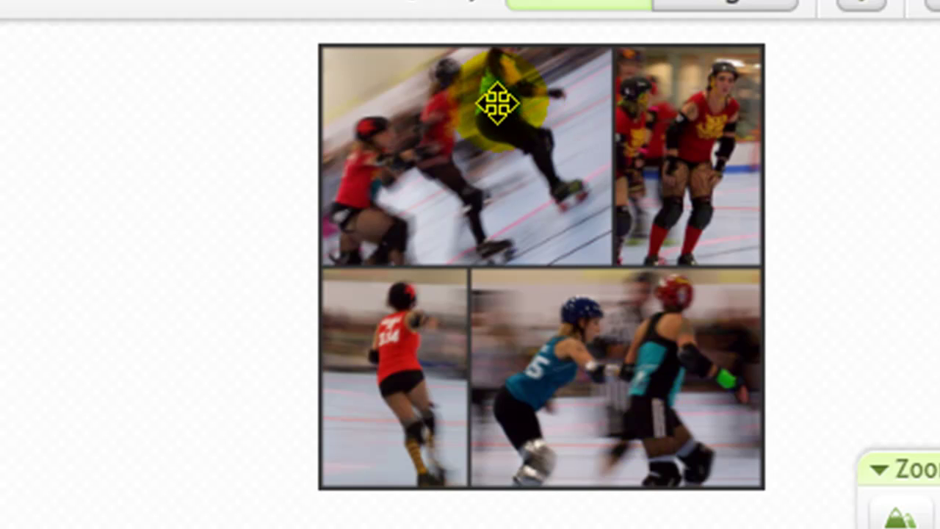
left_click_drag(497, 105, 498, 145)
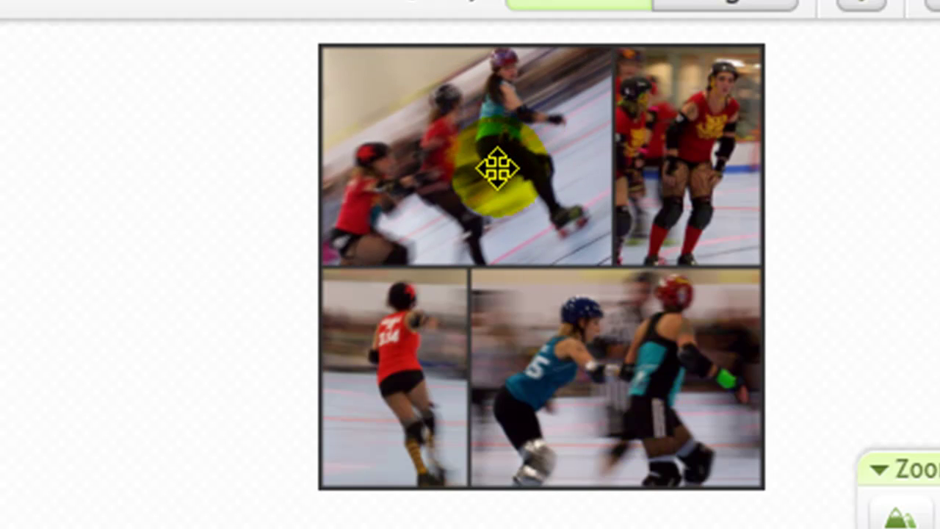
left_click_drag(713, 194, 698, 153)
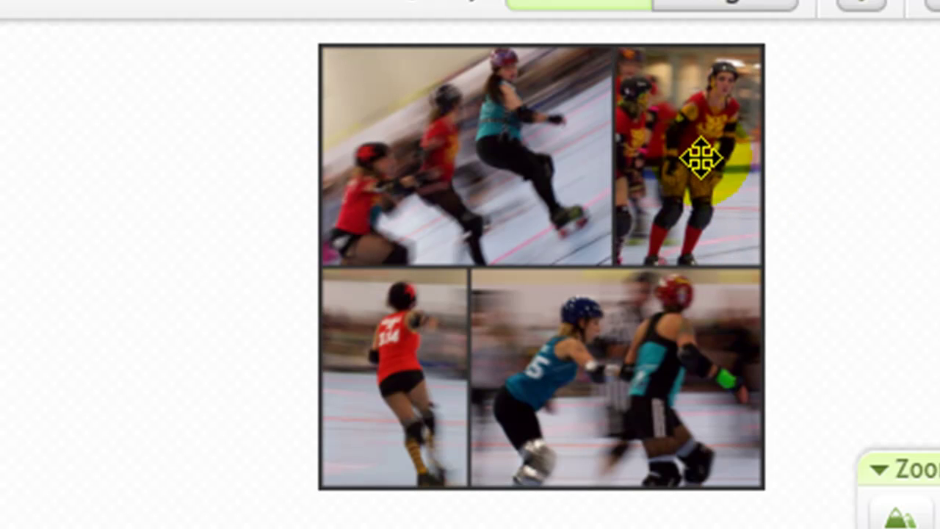
left_click(481, 351)
left_click_drag(399, 351, 294, 378)
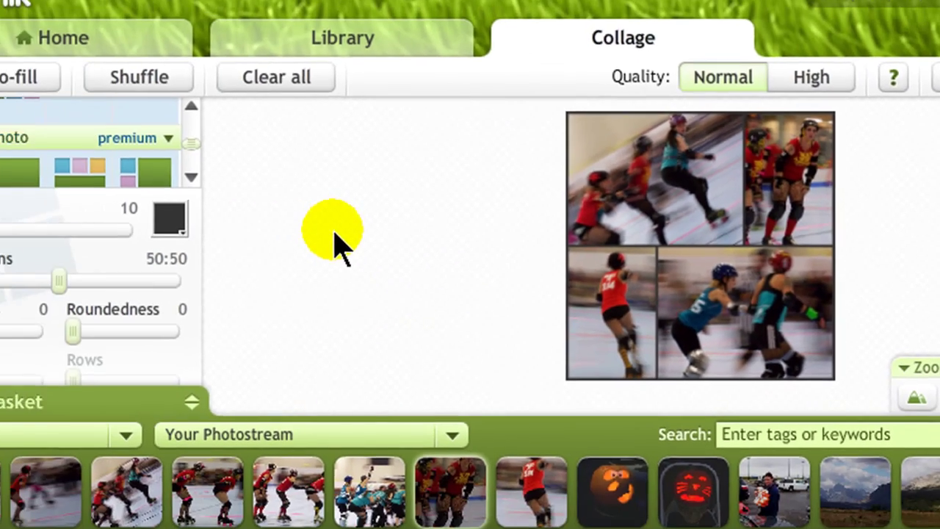
left_click_drag(335, 243, 223, 237)
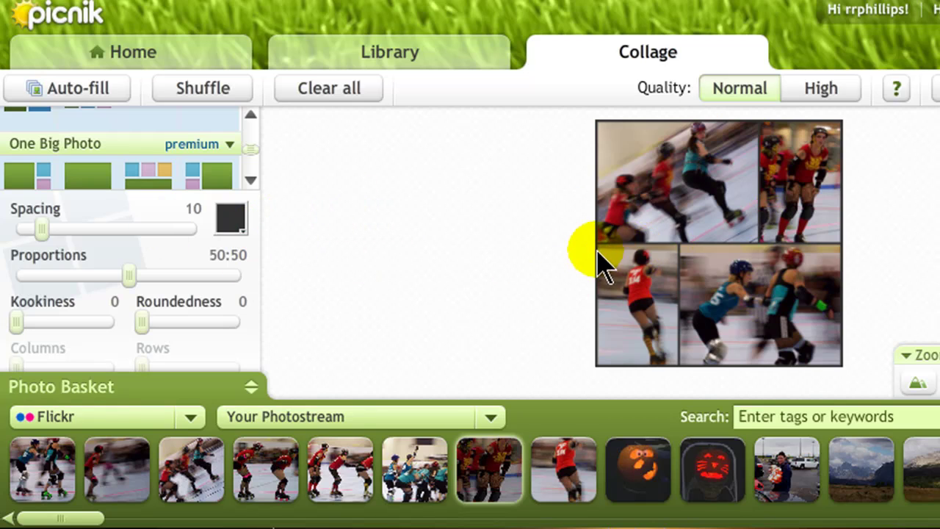
Step: Make the photo spacing white and wider, and set the proportions to 58:42
left_click(233, 217)
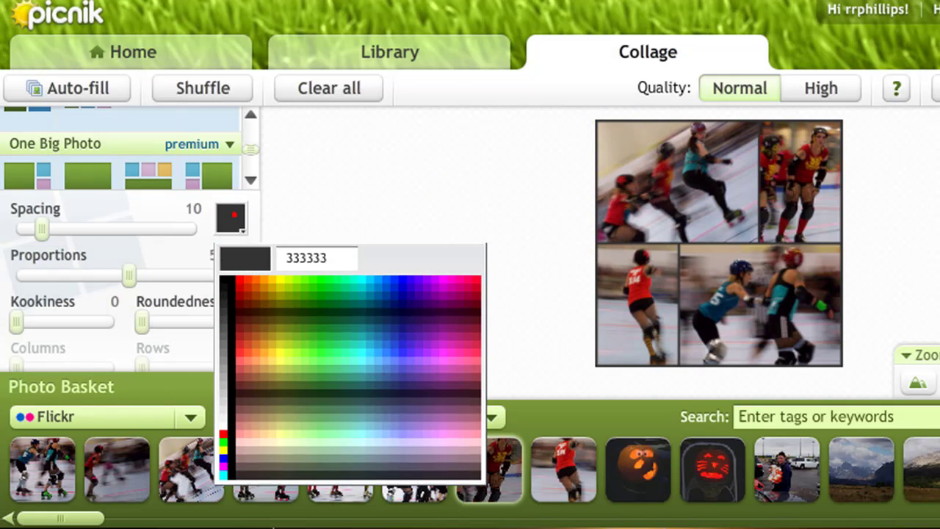
left_click(229, 422)
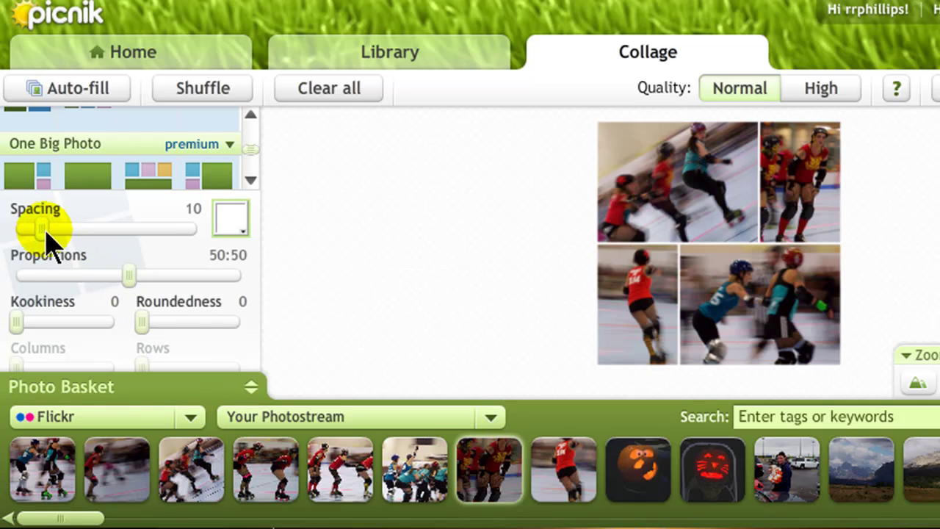
left_click_drag(41, 230, 71, 232)
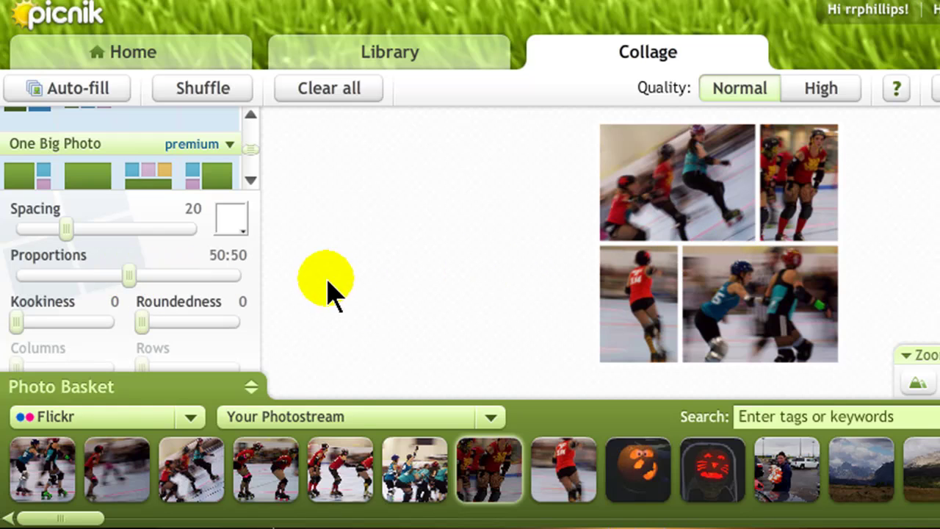
left_click_drag(127, 275, 157, 273)
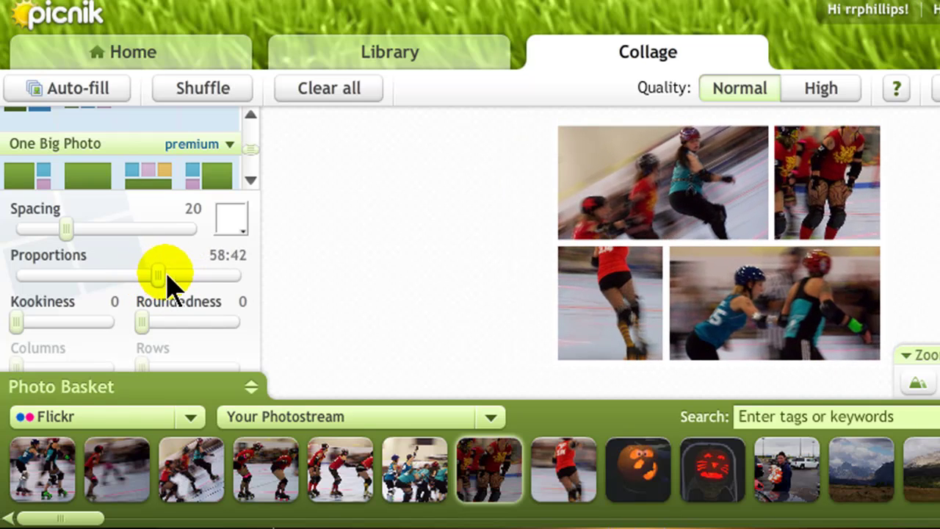
left_click_drag(614, 315, 603, 330)
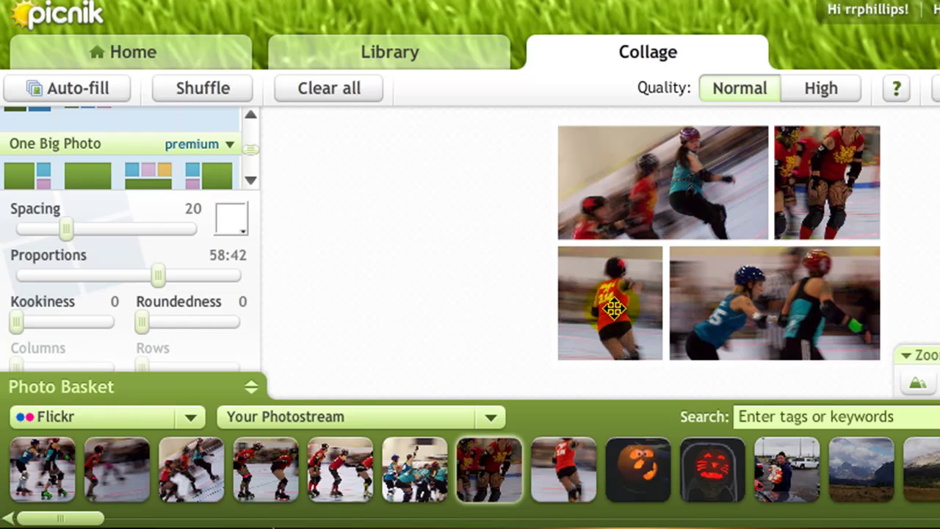
Step: Reposition the bottom-left, top-left and bottom-right photos inside their cells
left_click_drag(841, 215, 866, 193)
left_click_drag(695, 198, 697, 183)
left_click_drag(850, 286, 835, 315)
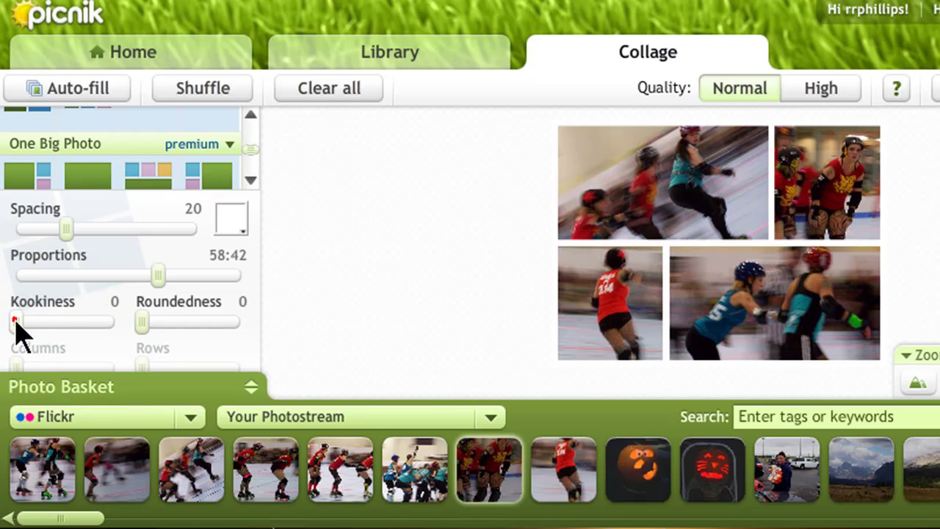
Step: Set Kookiness to 12 and Roundedness to 2 to tilt and round the photos
left_click_drag(17, 322, 28, 329)
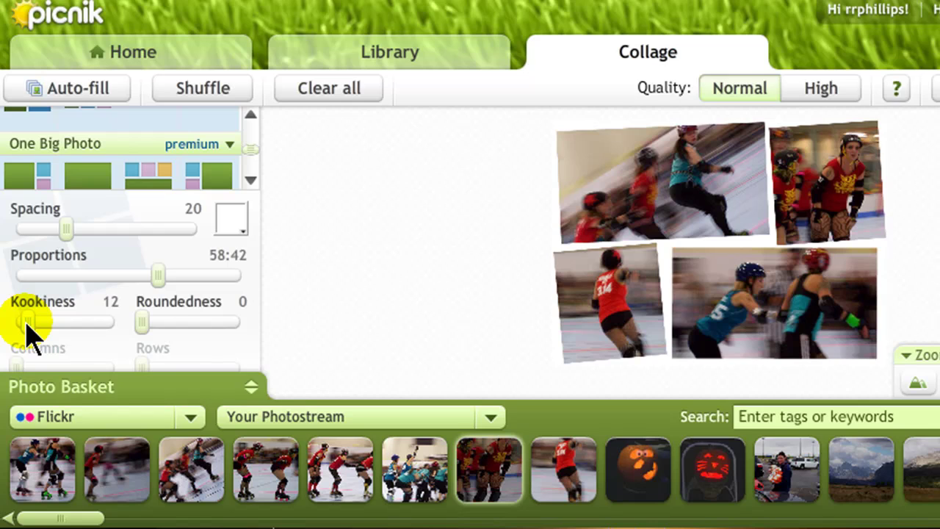
left_click(140, 318)
left_click_drag(147, 323, 157, 327)
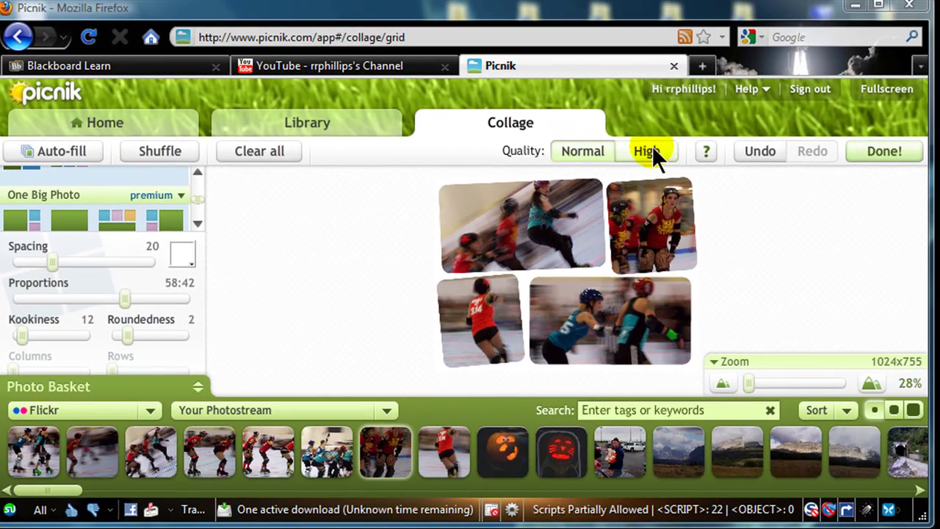
Step: Finish the collage at High quality, browse Frames, and open the Save to Computer page
left_click(649, 150)
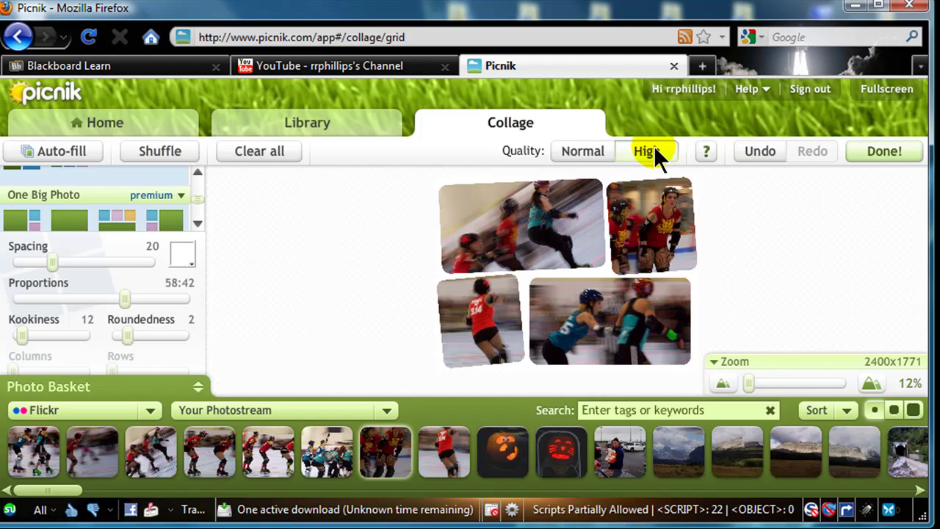
left_click(899, 151)
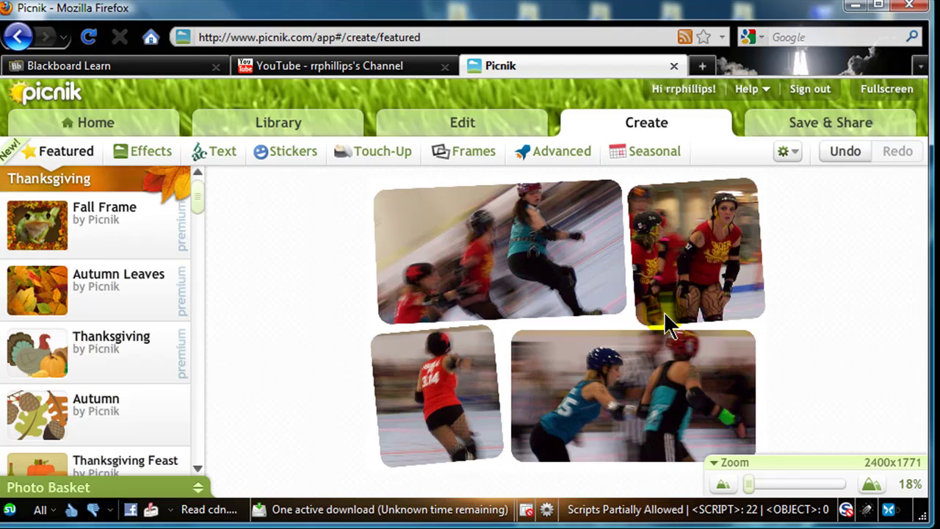
left_click(465, 151)
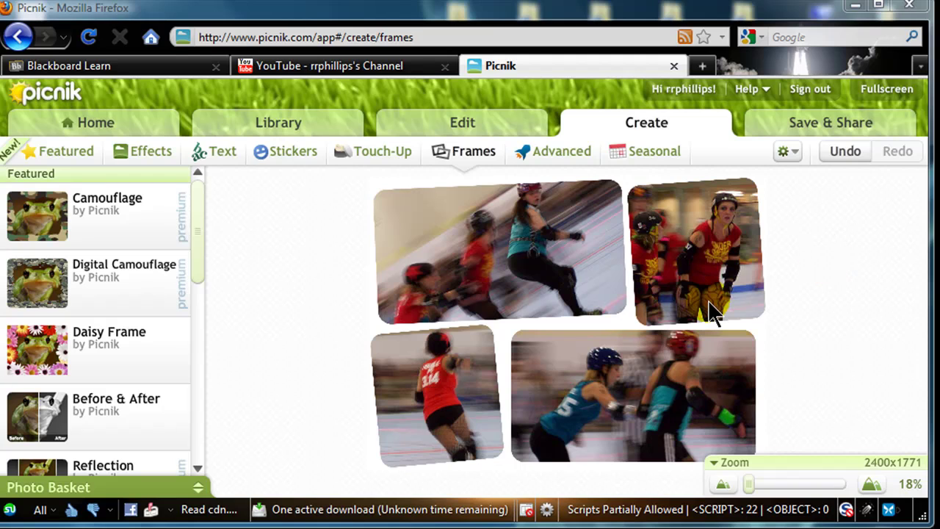
left_click(841, 121)
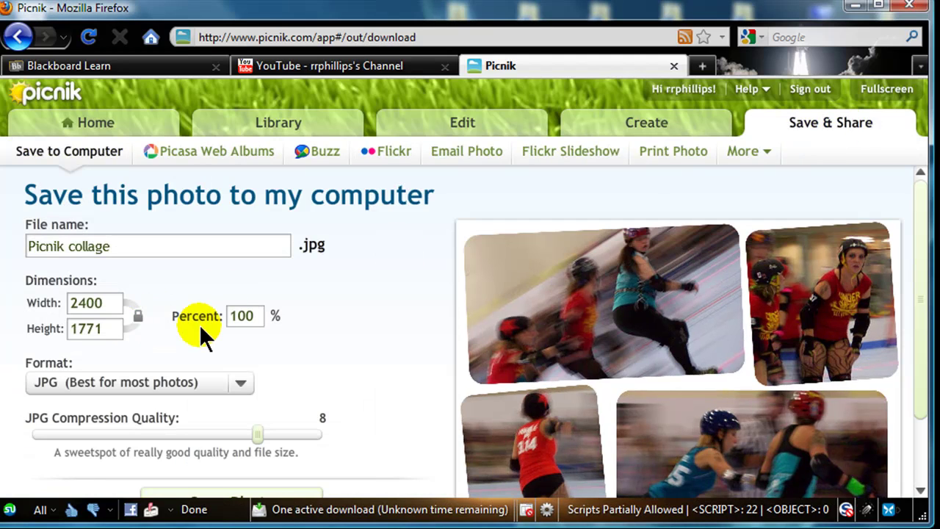
Step: Rename the file to roller-derby-collage
left_click(126, 242)
triple_click(134, 245)
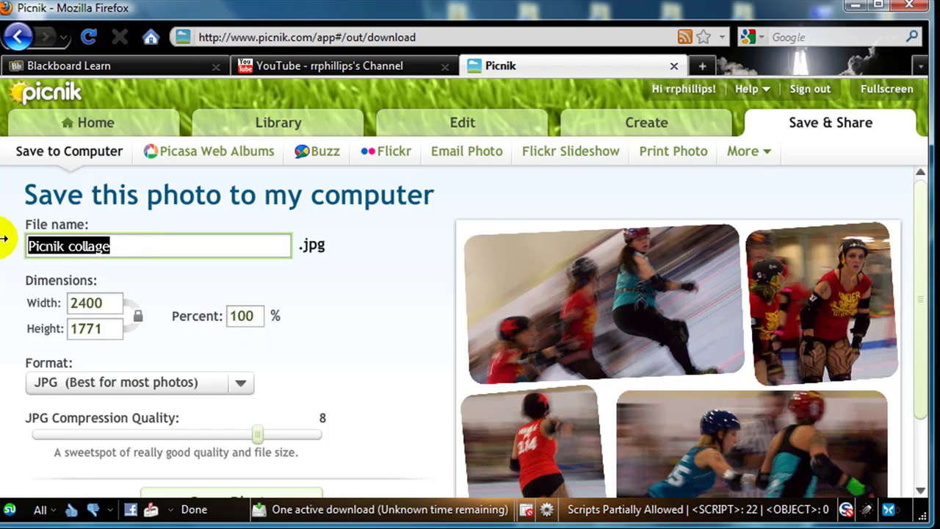
type("roller-derby-")
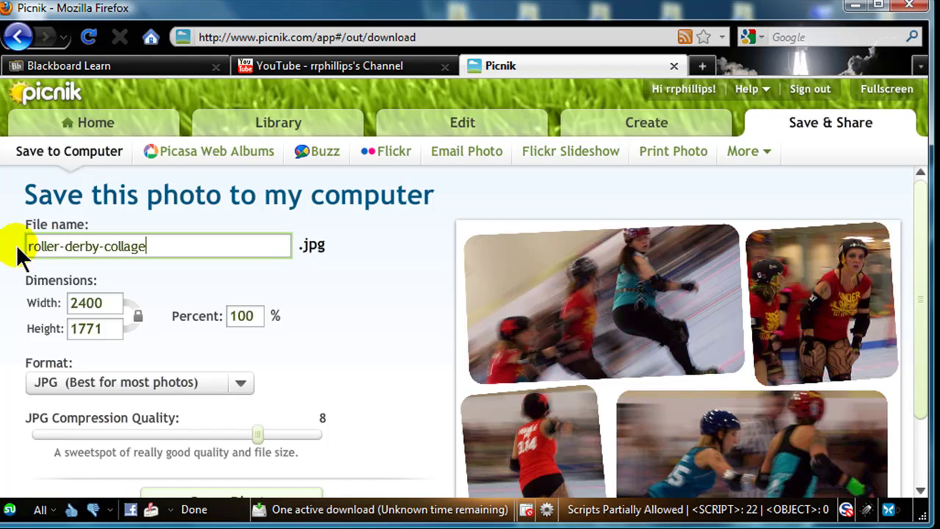
Step: Resize the collage to 800×590 pixels and save it to the computer
left_click(105, 303)
left_click_drag(104, 302, 33, 301)
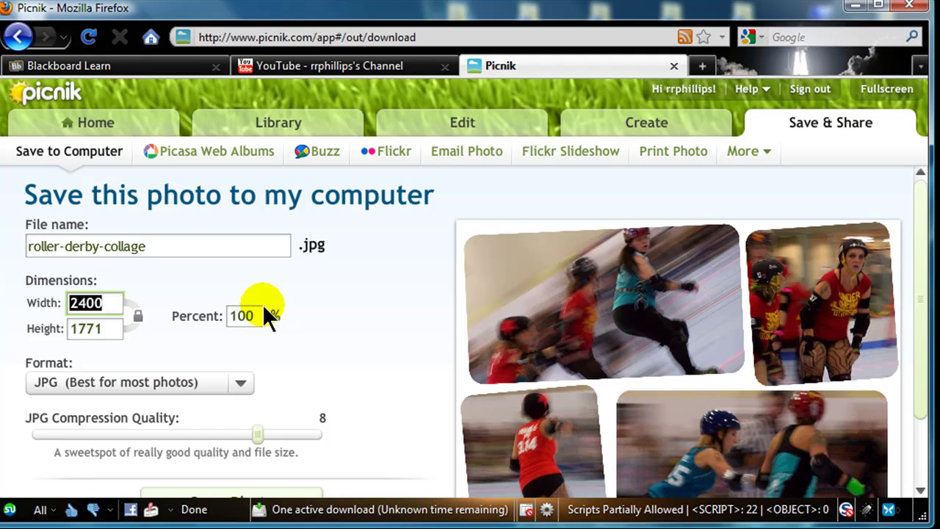
type("8")
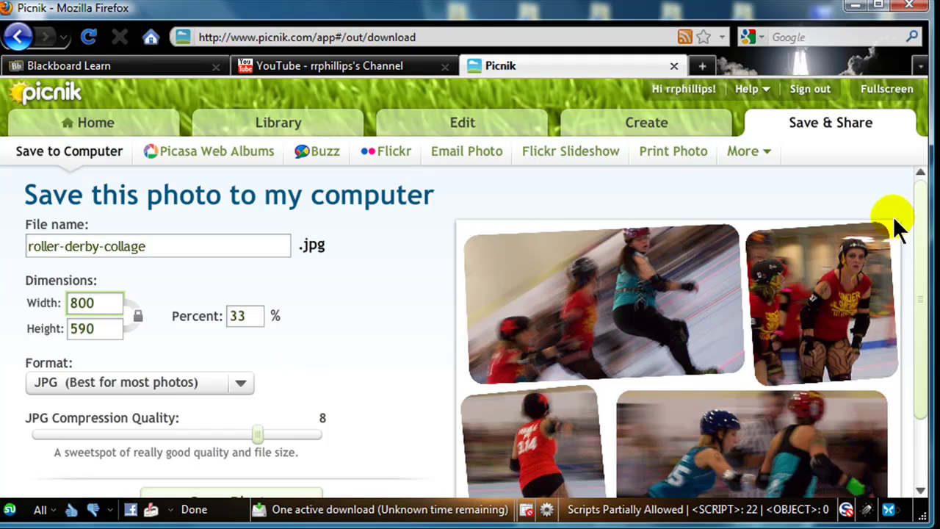
scroll(918, 294, "down", 2)
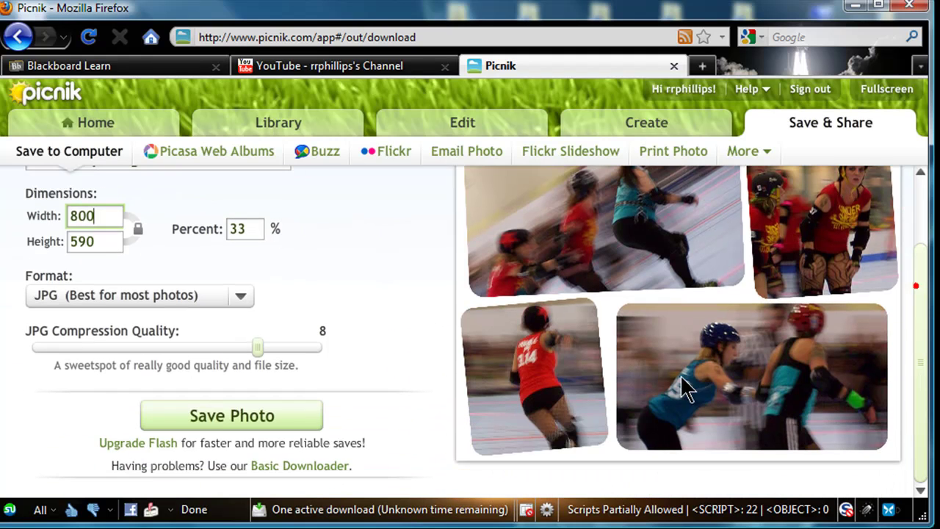
left_click(251, 413)
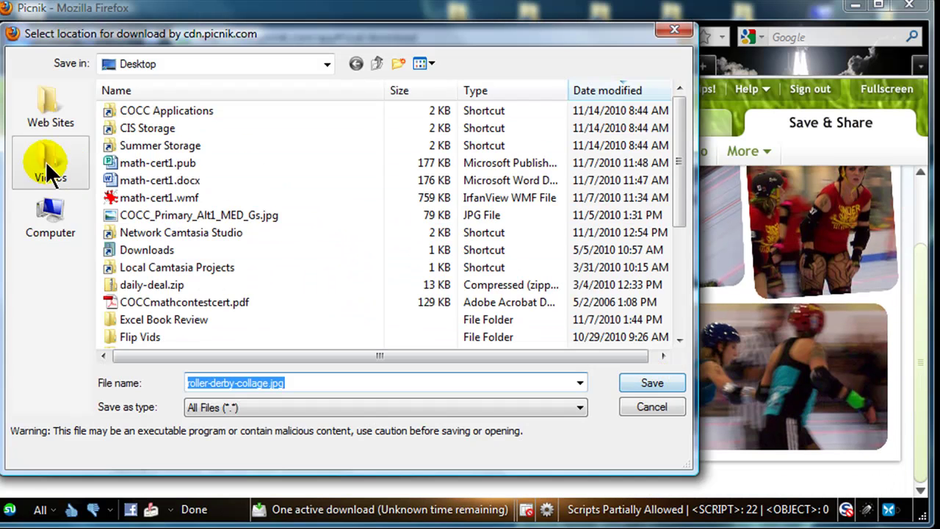
Step: Confirm the download so roller-derby-collage.jpg is saved on the computer
left_click(653, 382)
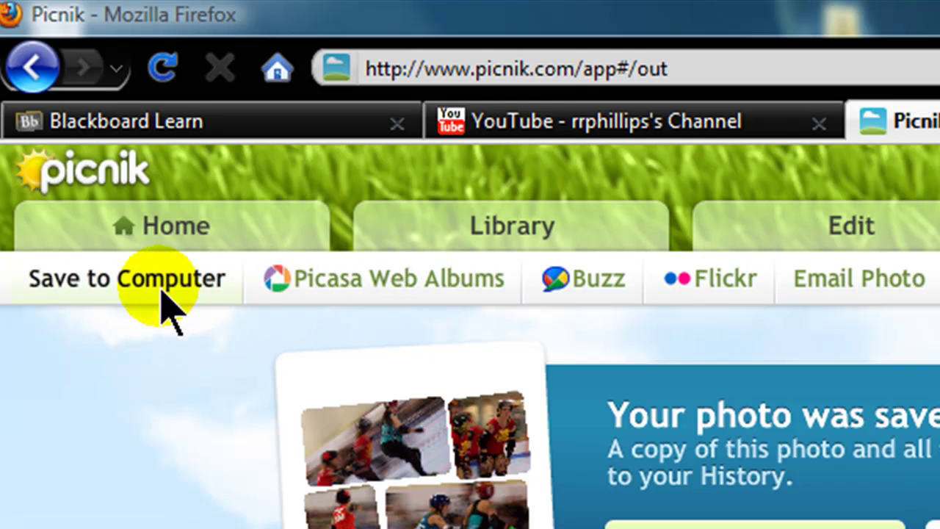
Step: Switch to Flickr and replace the 'Picnik collage' title with 'Cinder Kittens (Bend) Vs. Maidens of Mayhem (Spokan'
left_click(694, 293)
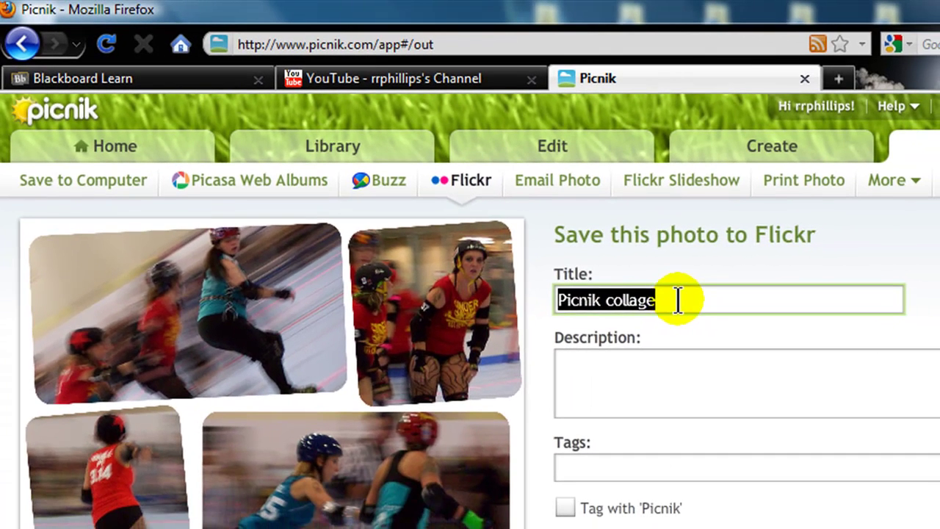
left_click_drag(677, 300, 449, 301)
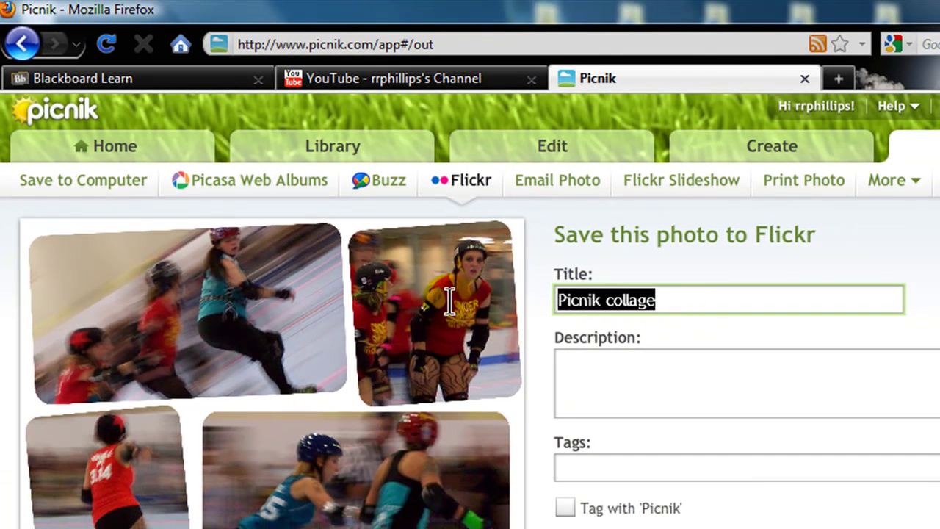
type("Cinder Kittens (Bend) Vs. Maidens of May")
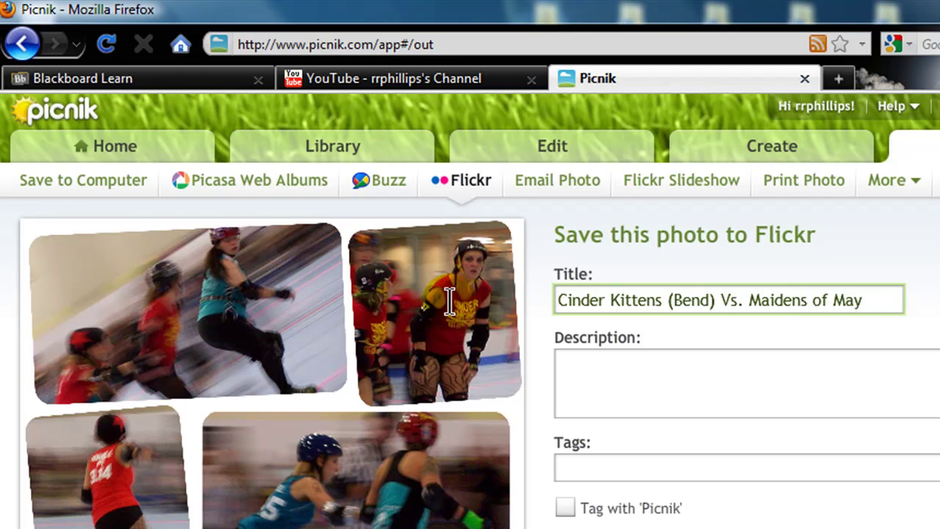
type("(Spokane")
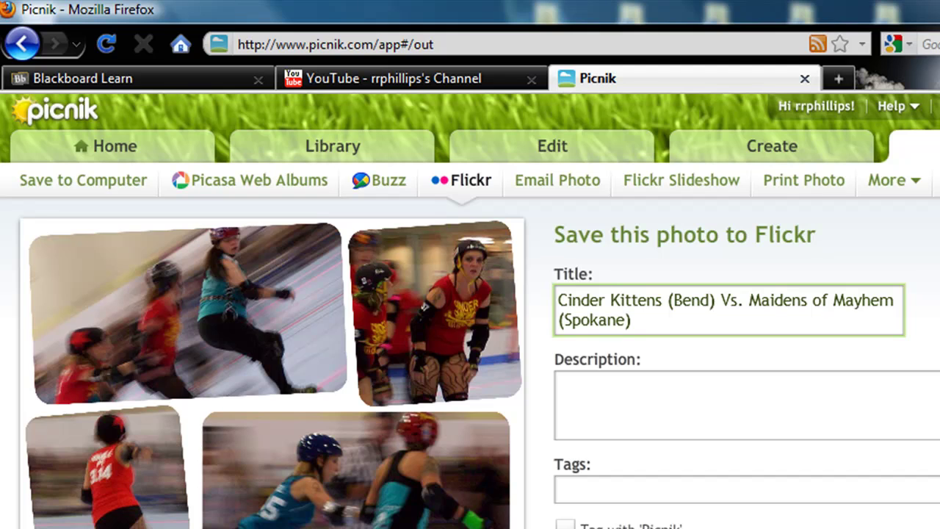
Step: Set the Flickr privacy to Public and upload the collage with Save Photo
scroll(458, 315, "down", 3)
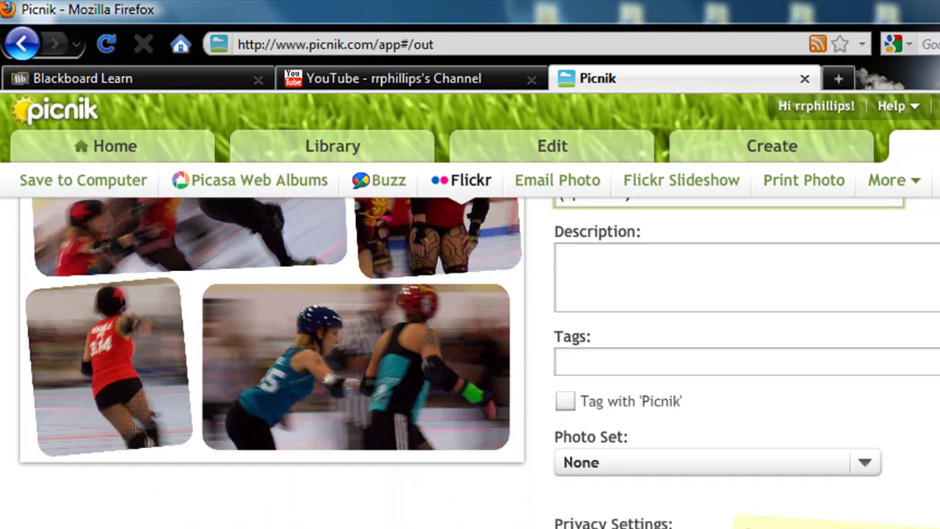
scroll(470, 363, "up", 2)
scroll(470, 363, "down", 2)
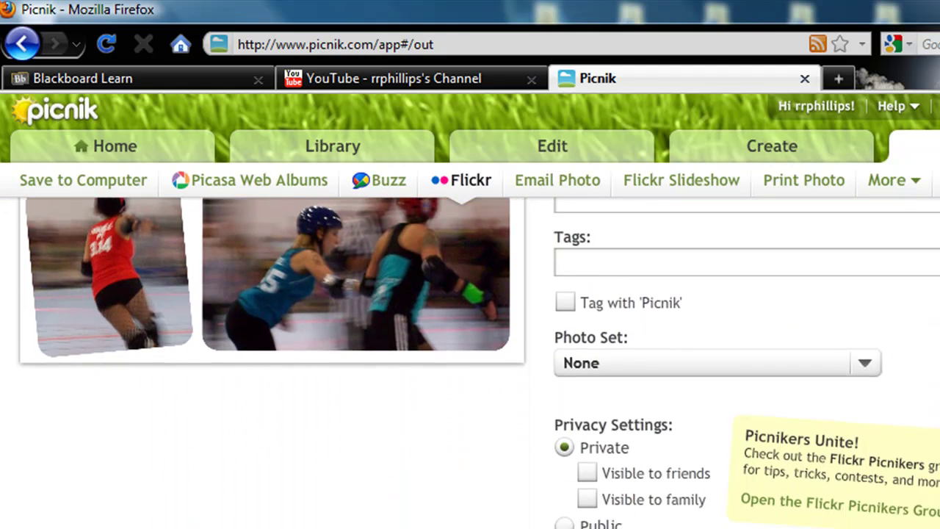
scroll(470, 363, "down", 1)
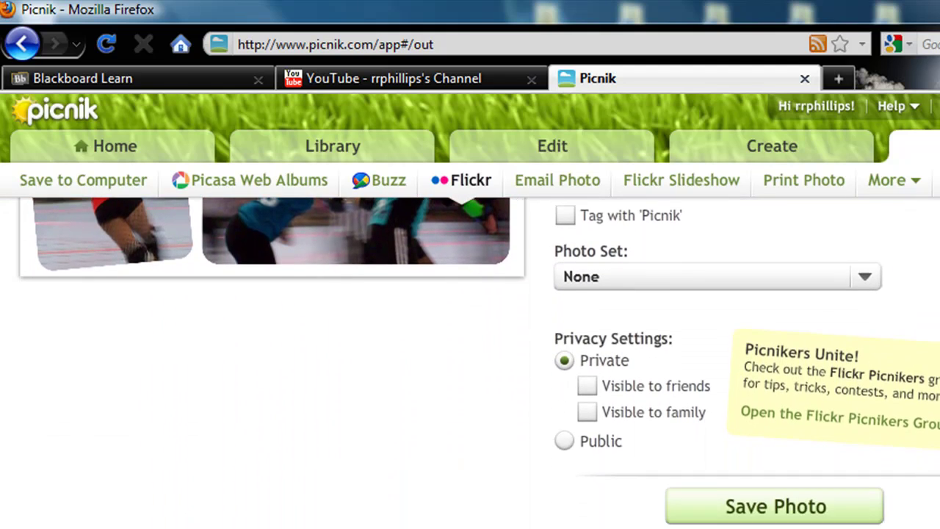
left_click(566, 442)
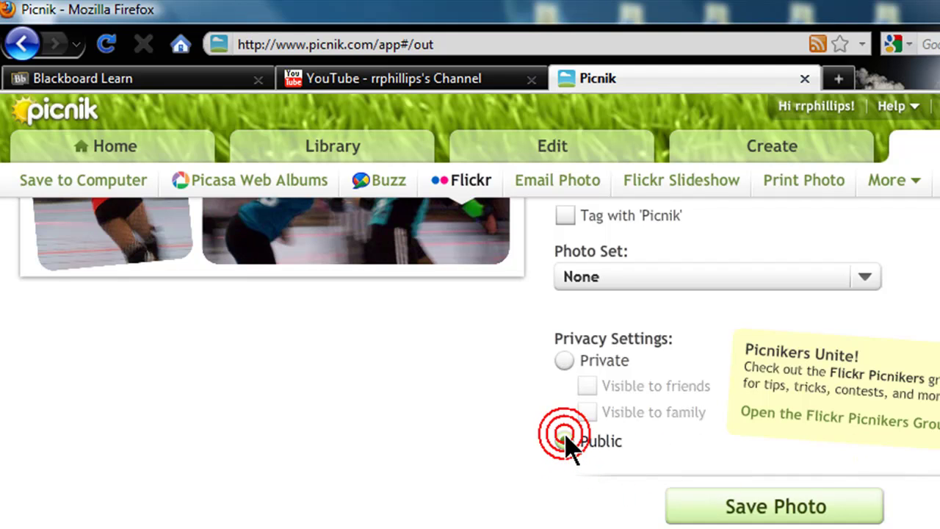
left_click(797, 509)
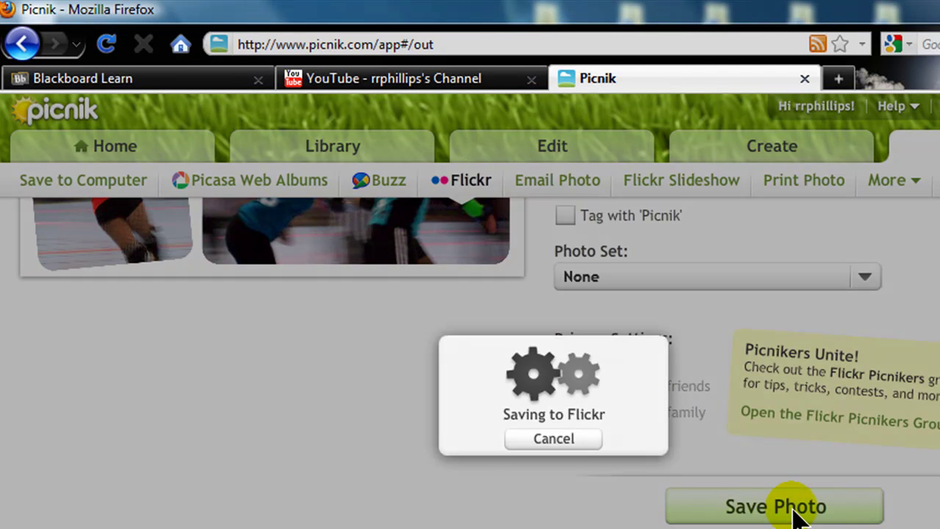